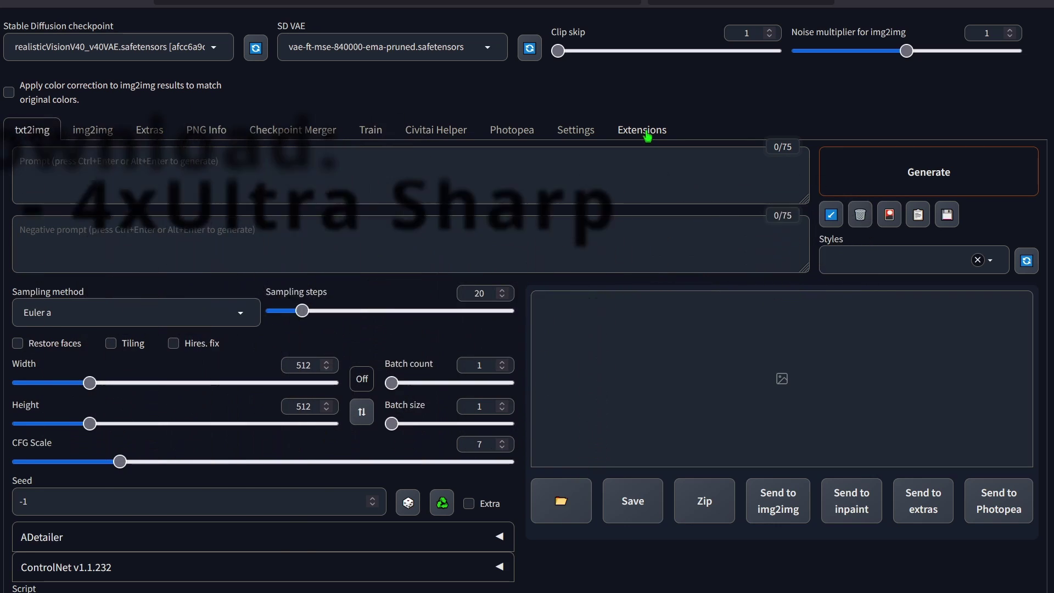
Search the available extensions for 'controlnet', then replace the search with 'sd up'.
{"action": "left_click", "coordinate": [646, 133]}
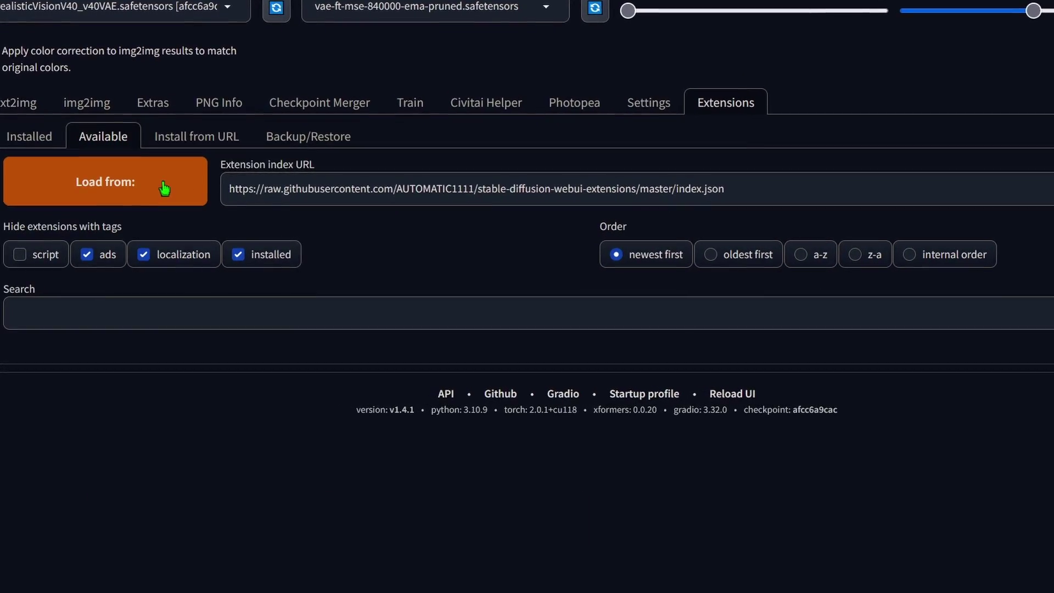
{"action": "type", "text": "controlnet"}
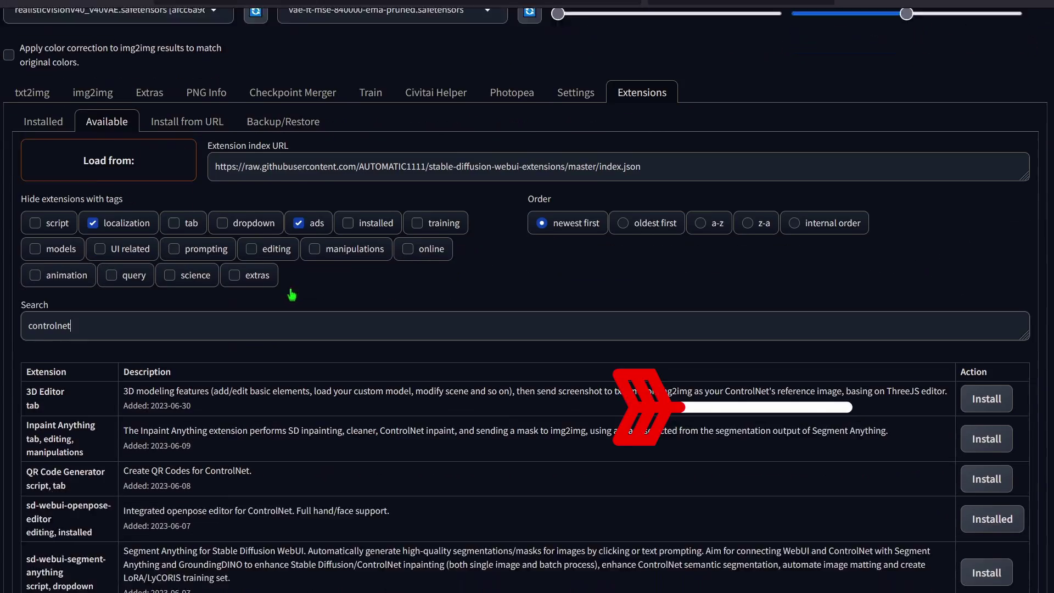
{"action": "scroll", "coordinate": [300, 329], "scroll_direction": "down", "scroll_amount": 2}
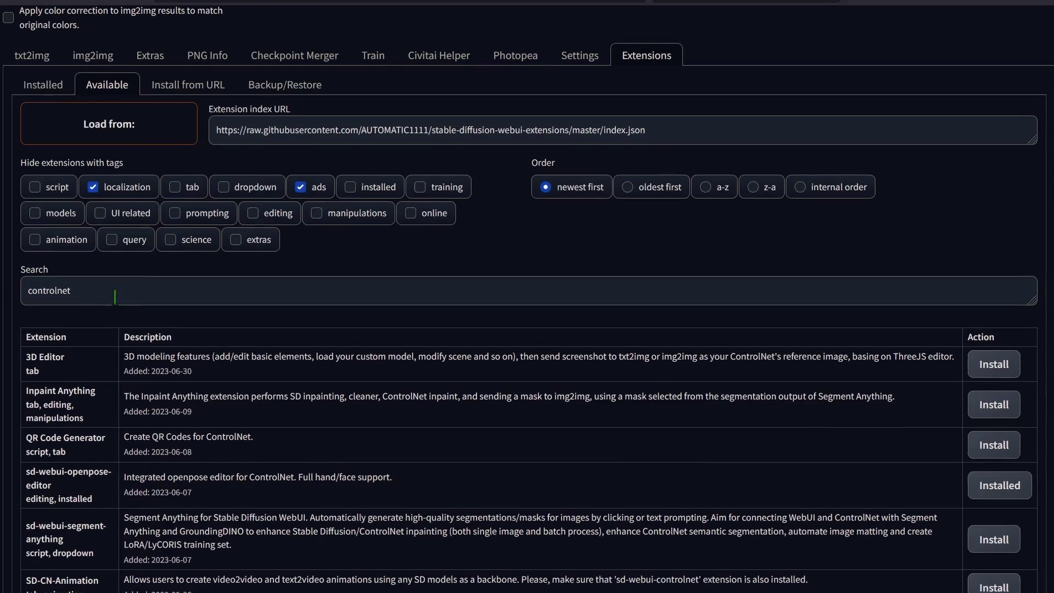
{"action": "key", "text": "ctrl+a"}
{"action": "type", "text": "sd up"}
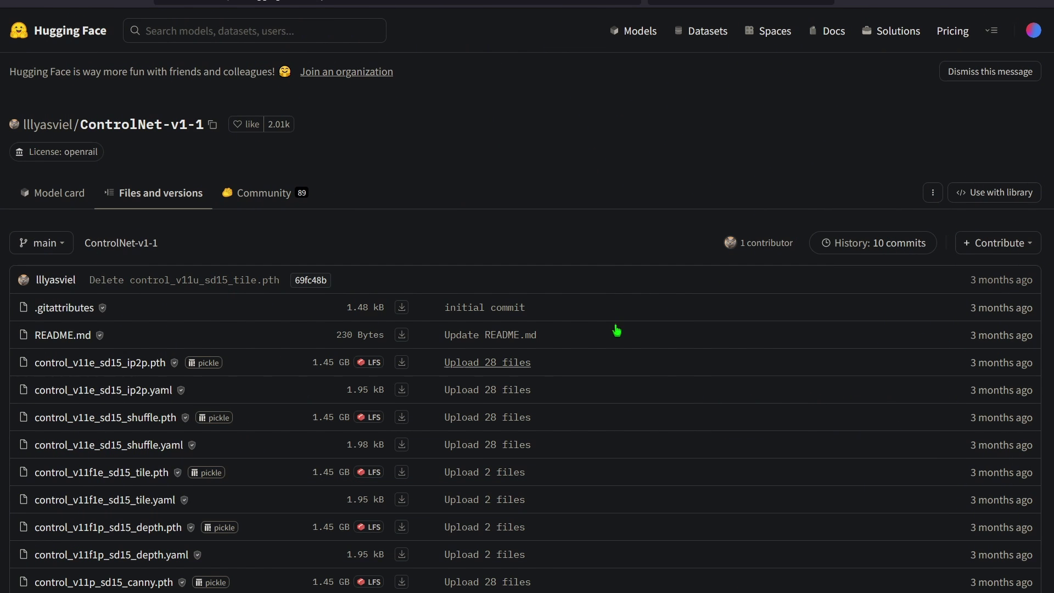
Scroll through the ControlNet-v1-1 model files to find control_v11f1e_sd15_tile.
{"action": "scroll", "coordinate": [312, 204], "scroll_direction": "down", "scroll_amount": 4}
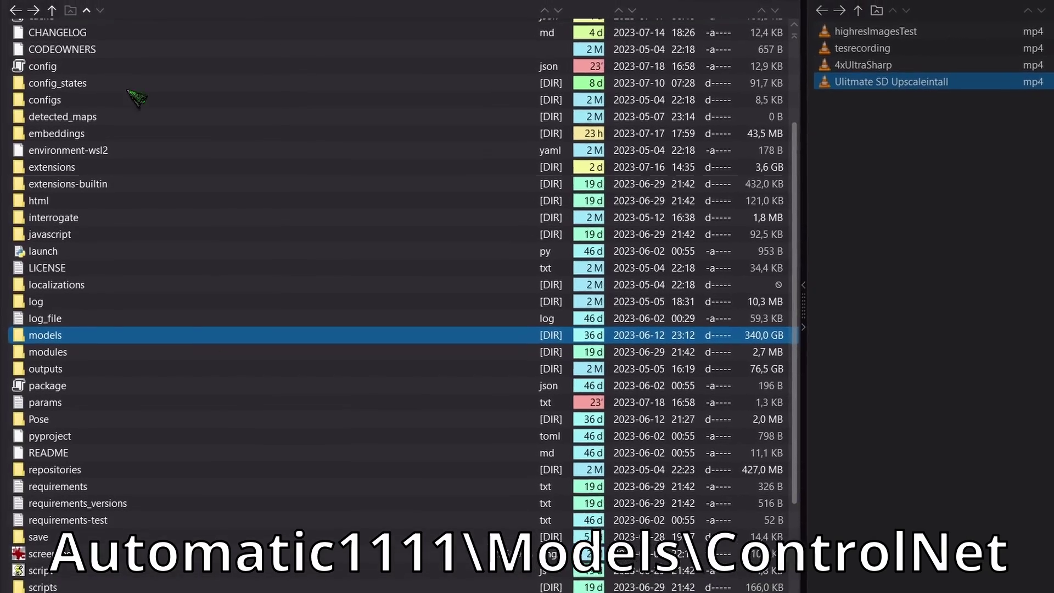
Browse to models > ControlNet, download 4x-UltraSharp.pth, and close the command window.
{"action": "double_click", "coordinate": [91, 336]}
{"action": "double_click", "coordinate": [151, 102]}
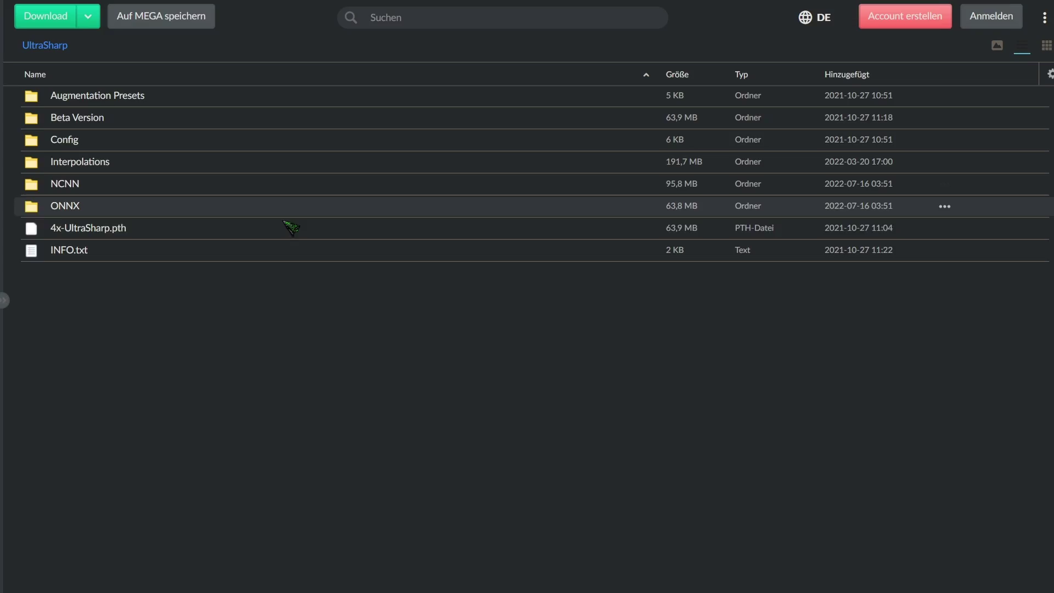
{"action": "left_click", "coordinate": [963, 224]}
{"action": "left_click", "coordinate": [908, 258]}
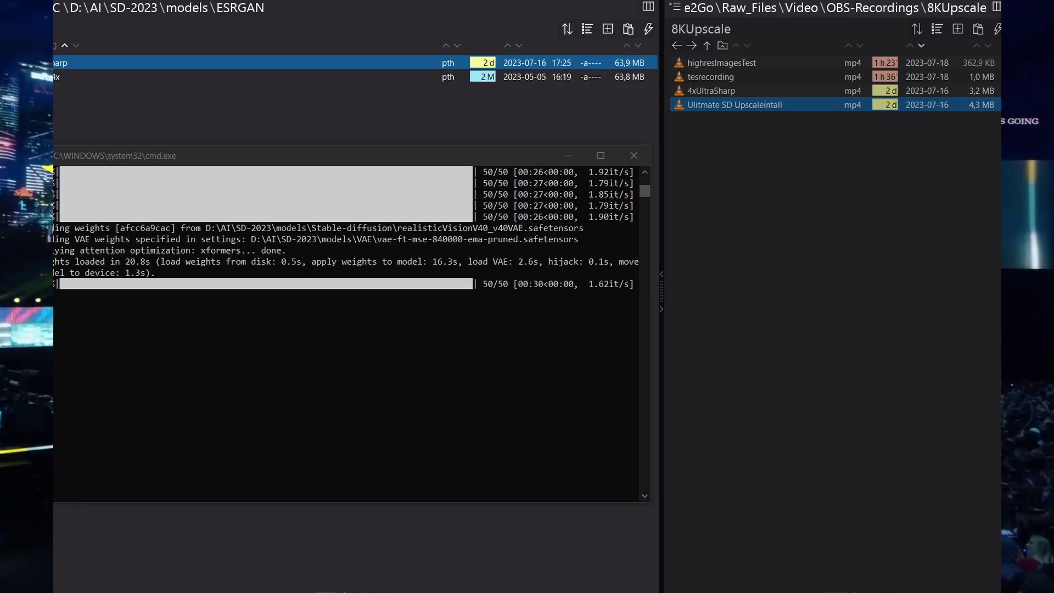
{"action": "left_click", "coordinate": [634, 154]}
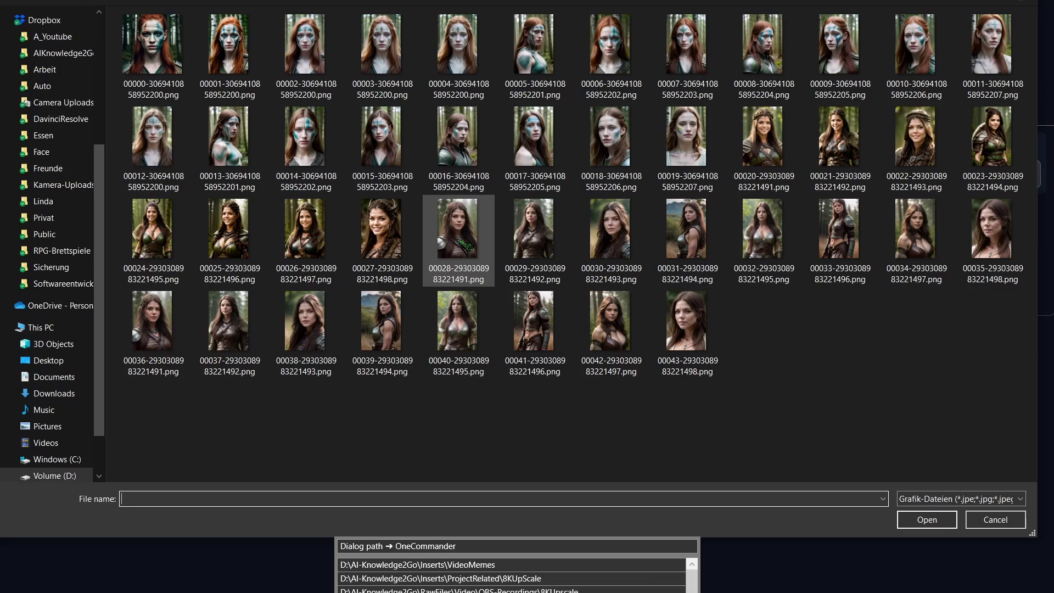
Load portrait 00028 in PNG Info and send it with its settings to img2img.
{"action": "double_click", "coordinate": [466, 244]}
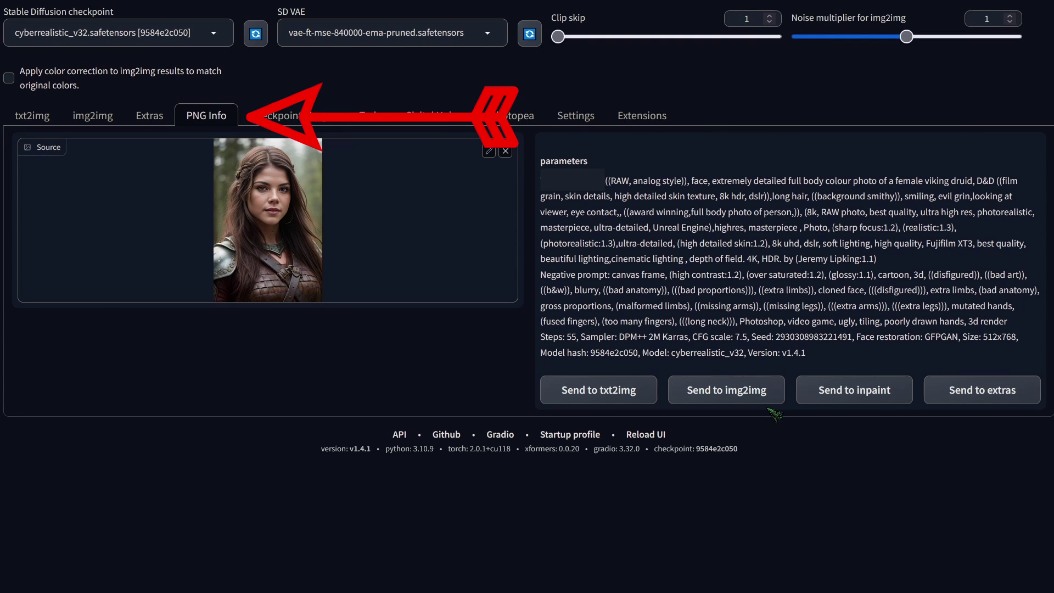
{"action": "left_click", "coordinate": [745, 401]}
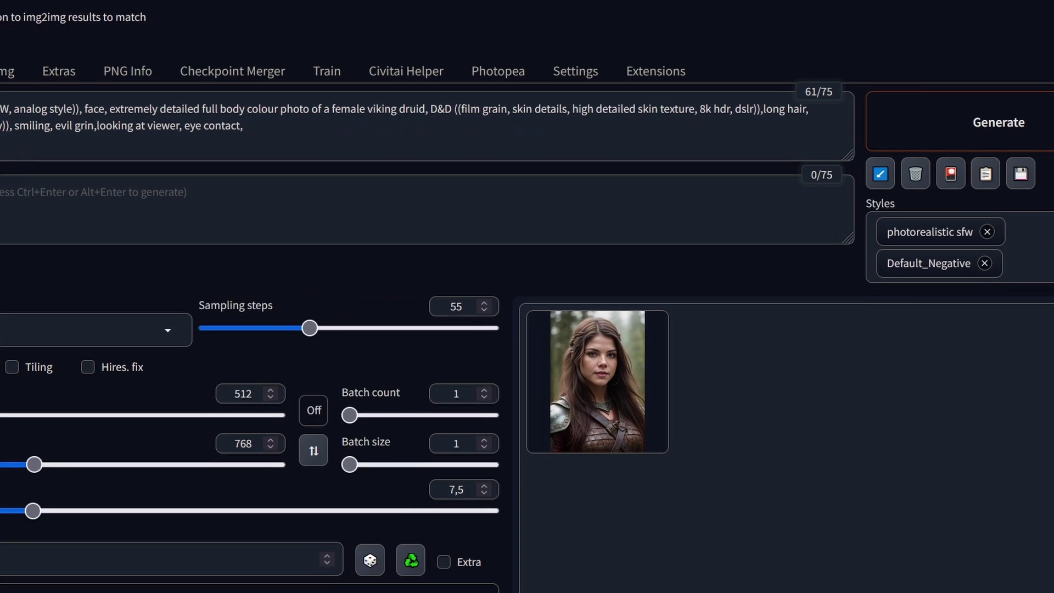
{"action": "left_click", "coordinate": [922, 122]}
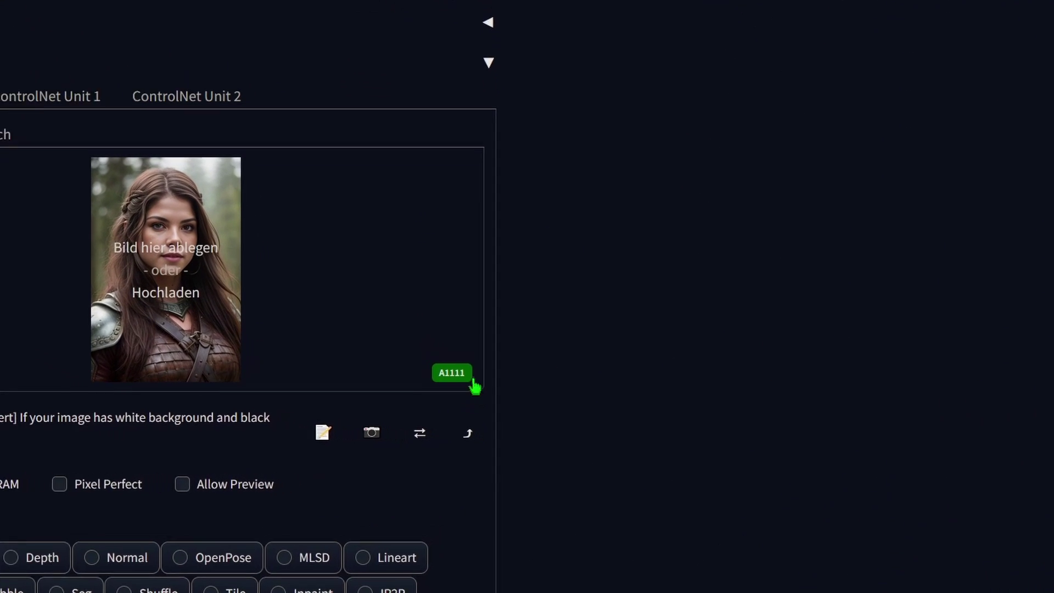
{"action": "mouse_move", "coordinate": [472, 376]}
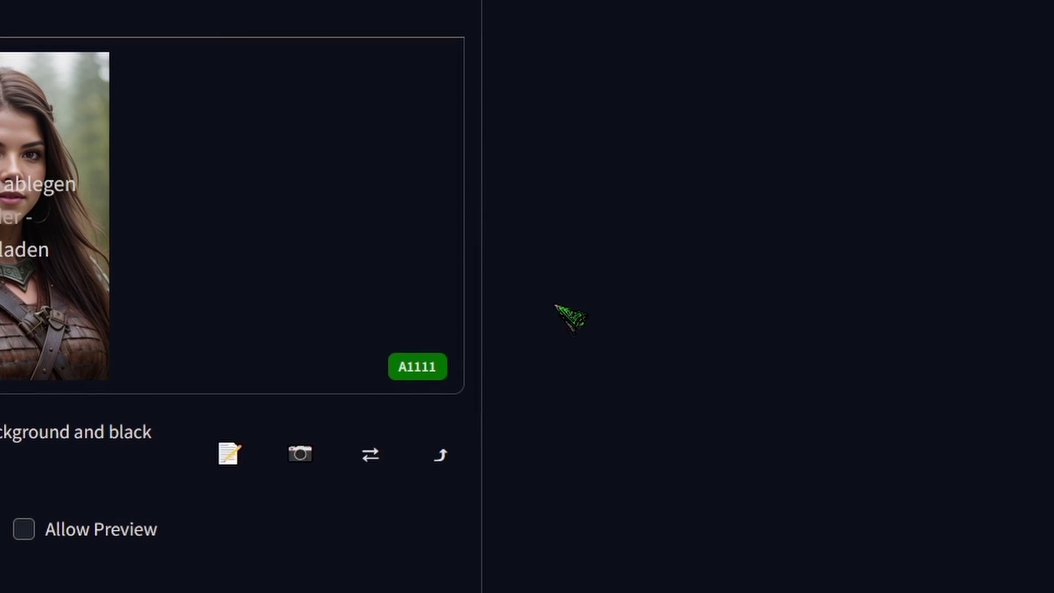
Enable ControlNet Unit 0 with Tile control (tile_resample, control_v11f1e_sd15_tile), ControlNet more important.
{"action": "scroll", "coordinate": [566, 297], "scroll_direction": "down", "scroll_amount": 3}
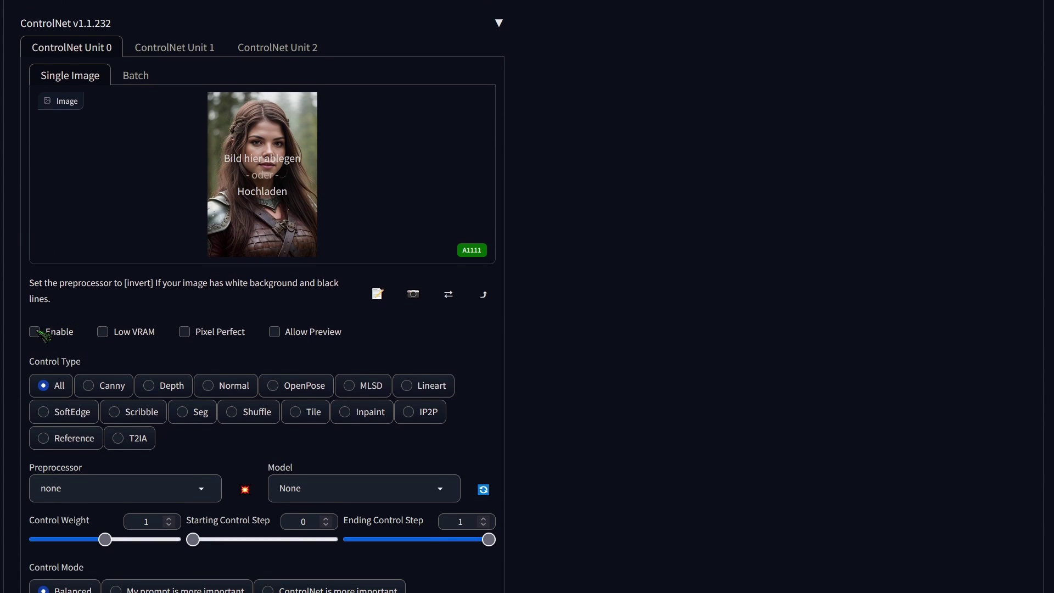
{"action": "left_click", "coordinate": [36, 332]}
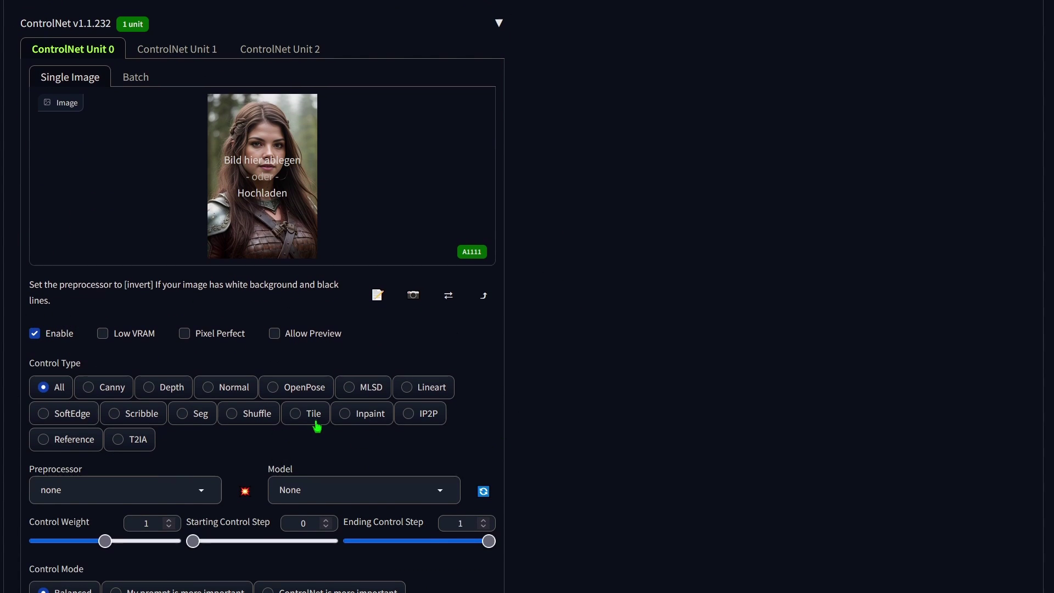
{"action": "left_click", "coordinate": [317, 426]}
{"action": "scroll", "coordinate": [266, 457], "scroll_direction": "down", "scroll_amount": 1}
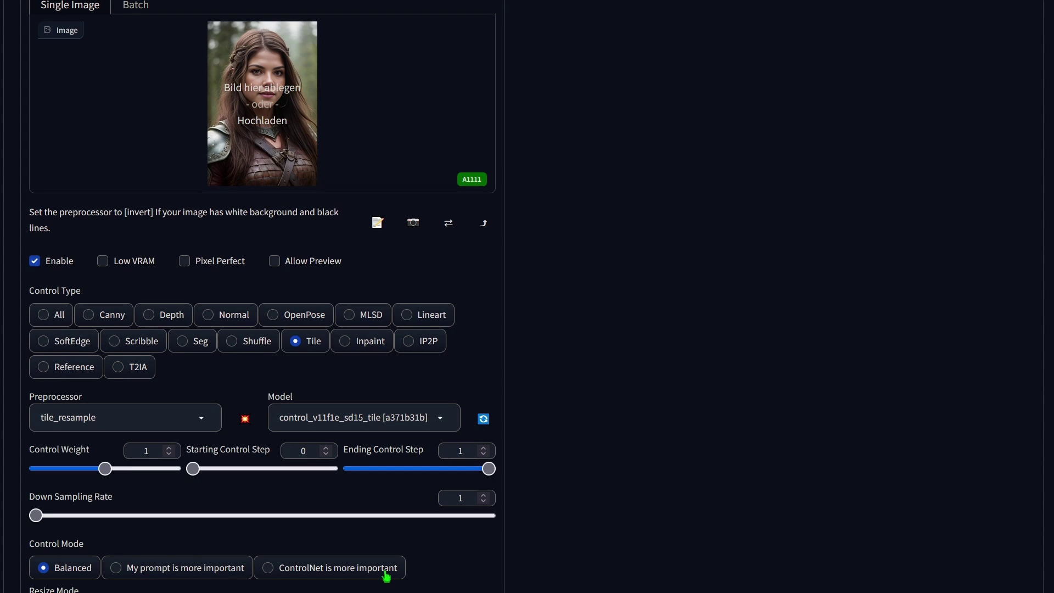
{"action": "scroll", "coordinate": [786, 390], "scroll_direction": "down", "scroll_amount": 3}
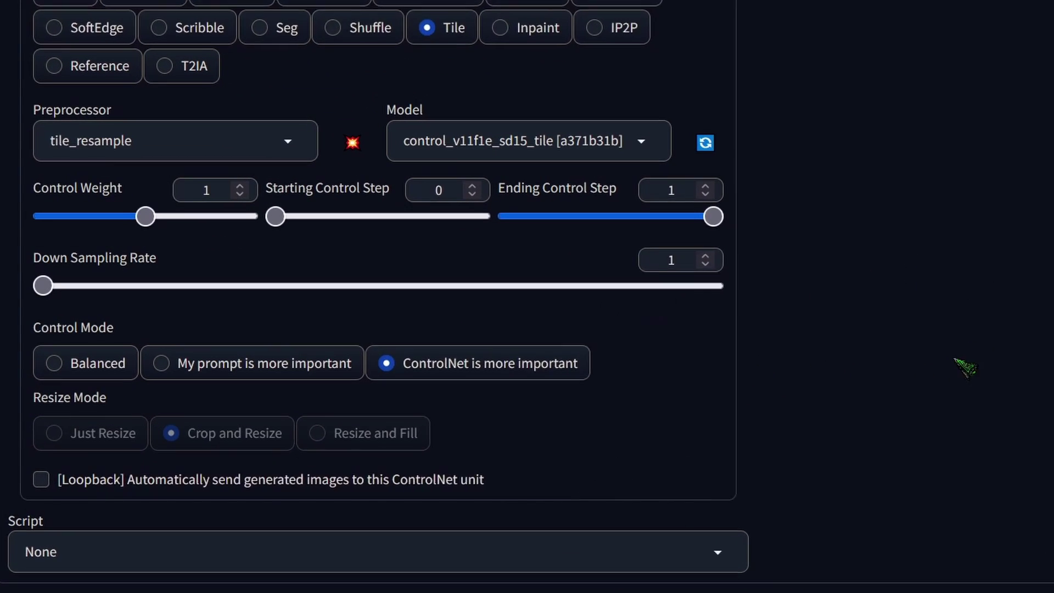
Select the Ultimate SD upscale script with target size 'Scale from image size' at scale 4.
{"action": "left_click", "coordinate": [151, 549]}
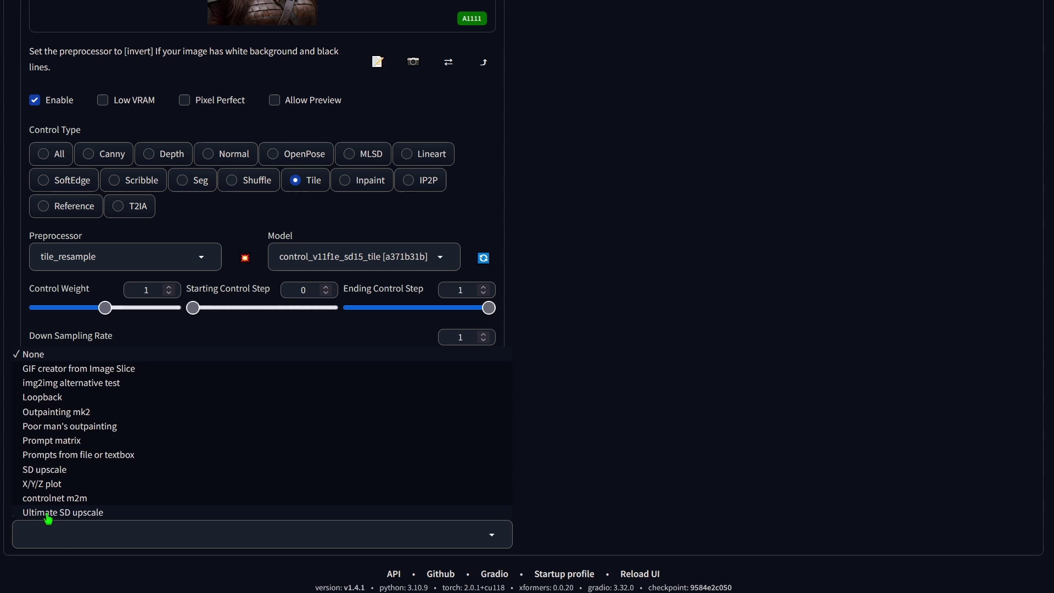
{"action": "left_click", "coordinate": [48, 513]}
{"action": "scroll", "coordinate": [630, 271], "scroll_direction": "down", "scroll_amount": 6}
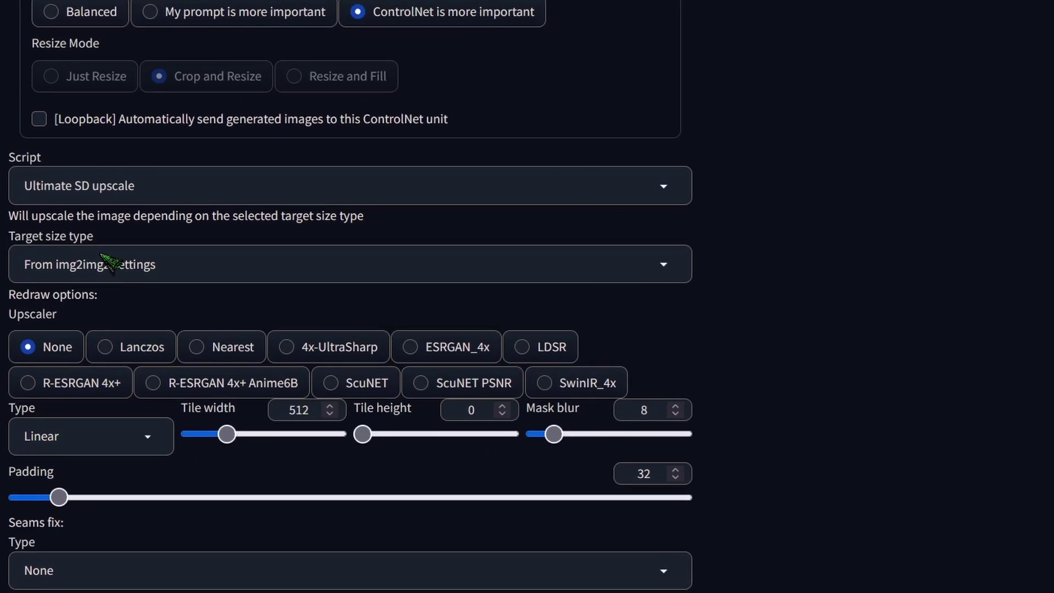
{"action": "left_click", "coordinate": [103, 259]}
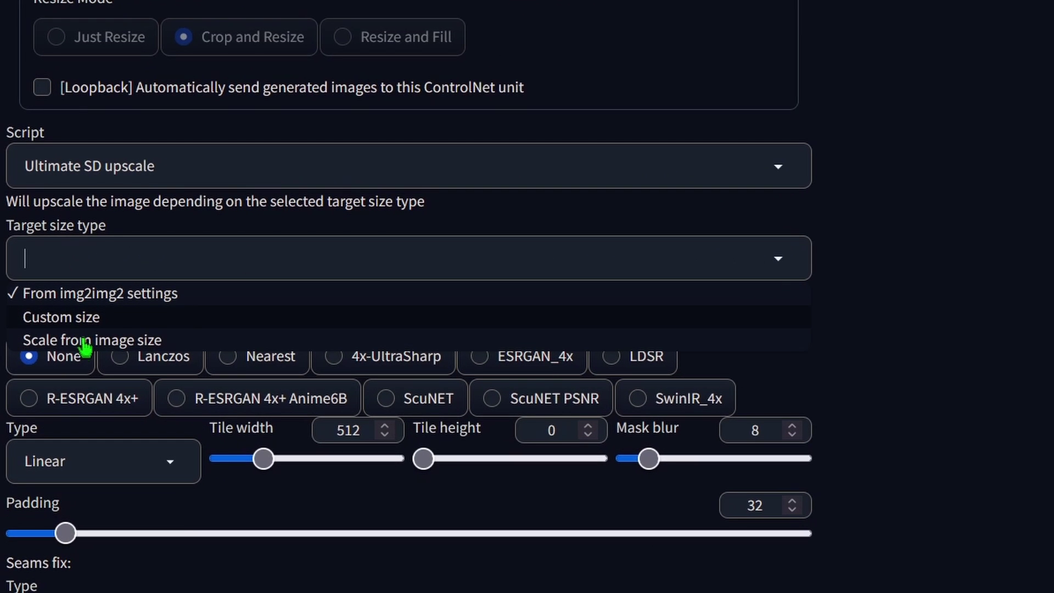
{"action": "left_click", "coordinate": [84, 342]}
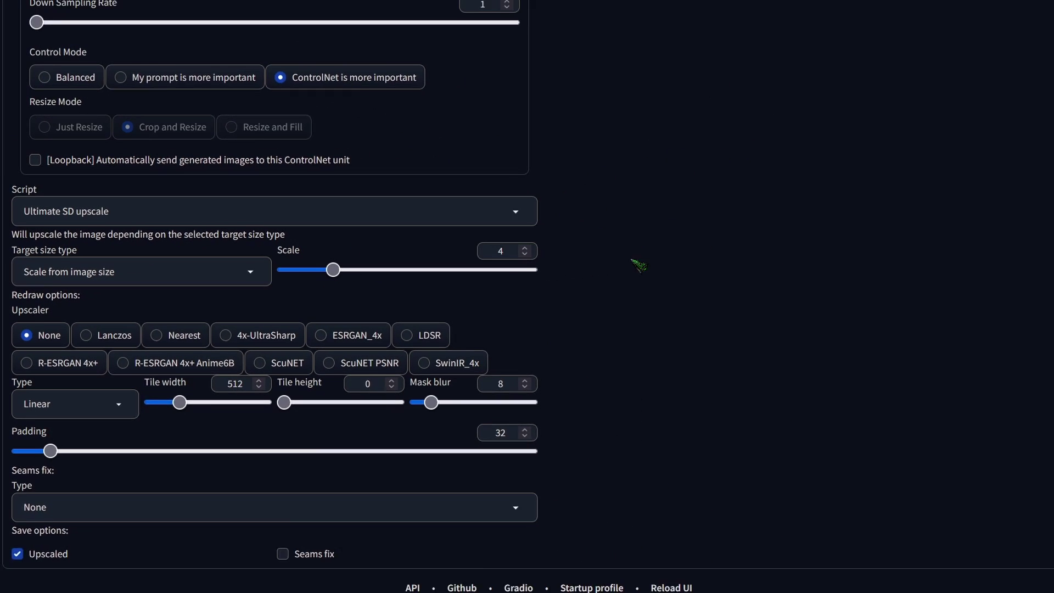
{"action": "scroll", "coordinate": [964, 245], "scroll_direction": "up", "scroll_amount": 8}
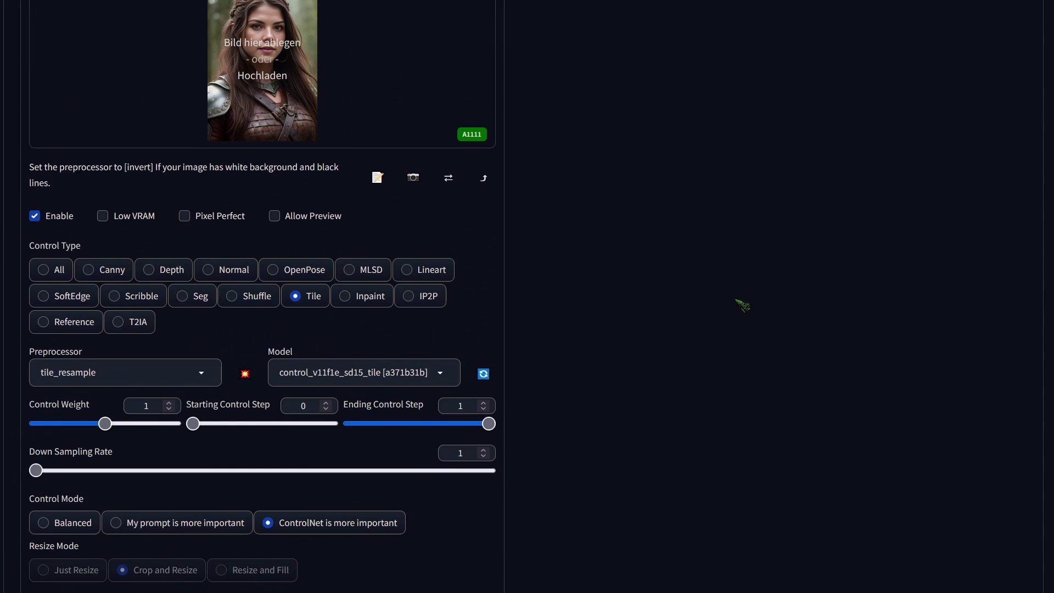
Push the width slider to its 2048 maximum and pick 4x-UltraSharp as the upscaler.
{"action": "scroll", "coordinate": [768, 334], "scroll_direction": "up", "scroll_amount": 6}
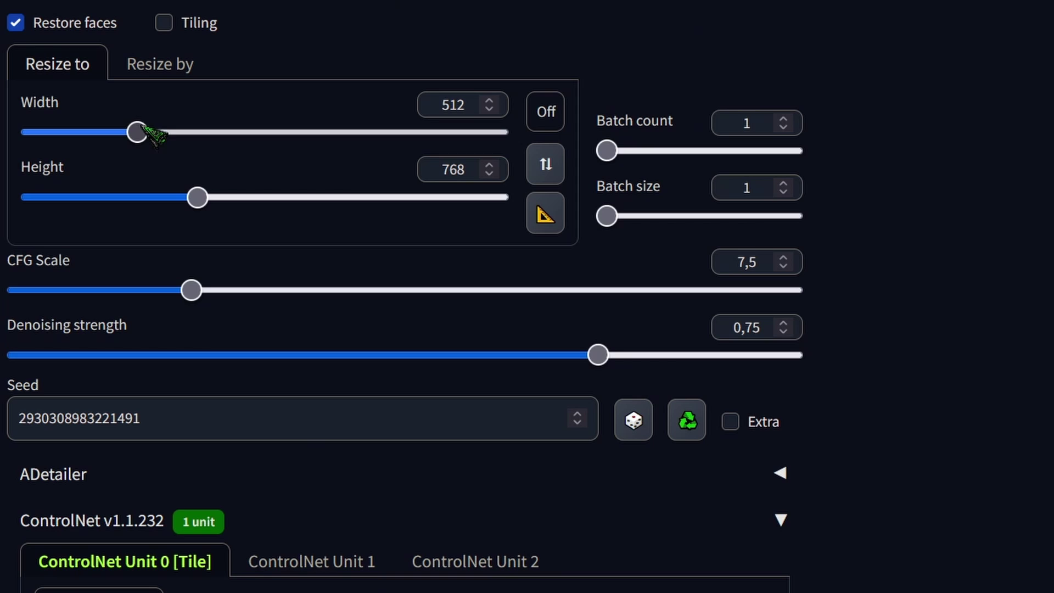
{"action": "left_click_drag", "start_coordinate": [560, 125], "coordinate": [557, 128]}
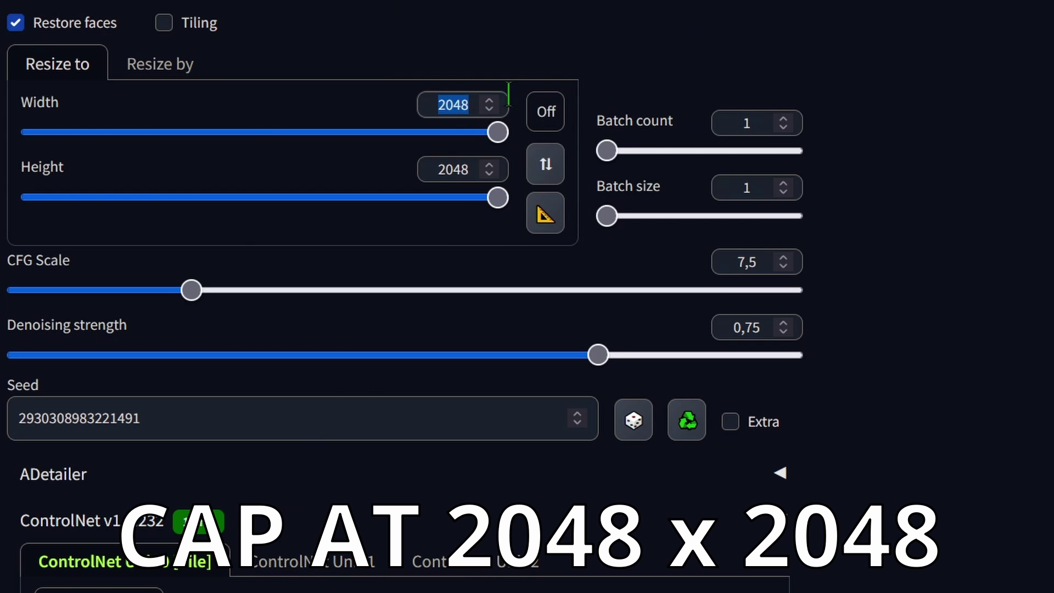
{"action": "left_click", "coordinate": [469, 106]}
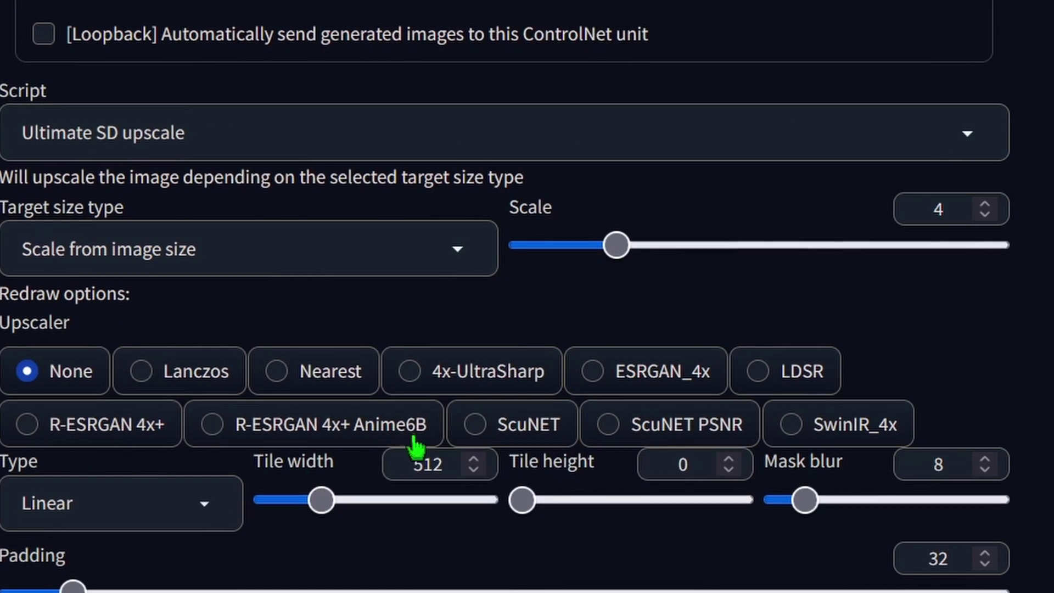
{"action": "left_click", "coordinate": [435, 383]}
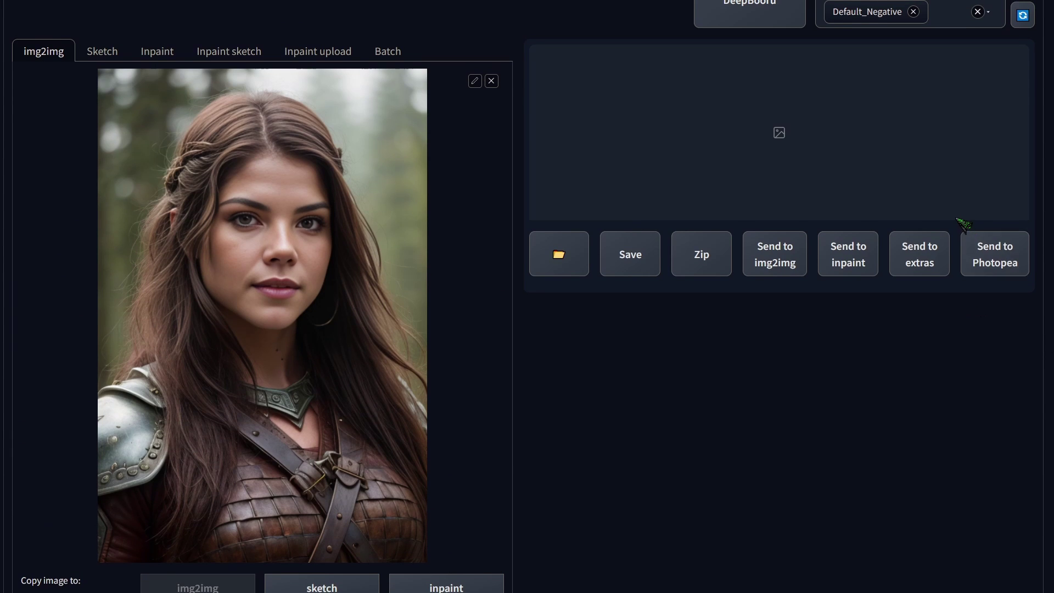
{"action": "scroll", "coordinate": [963, 224], "scroll_direction": "up", "scroll_amount": 5}
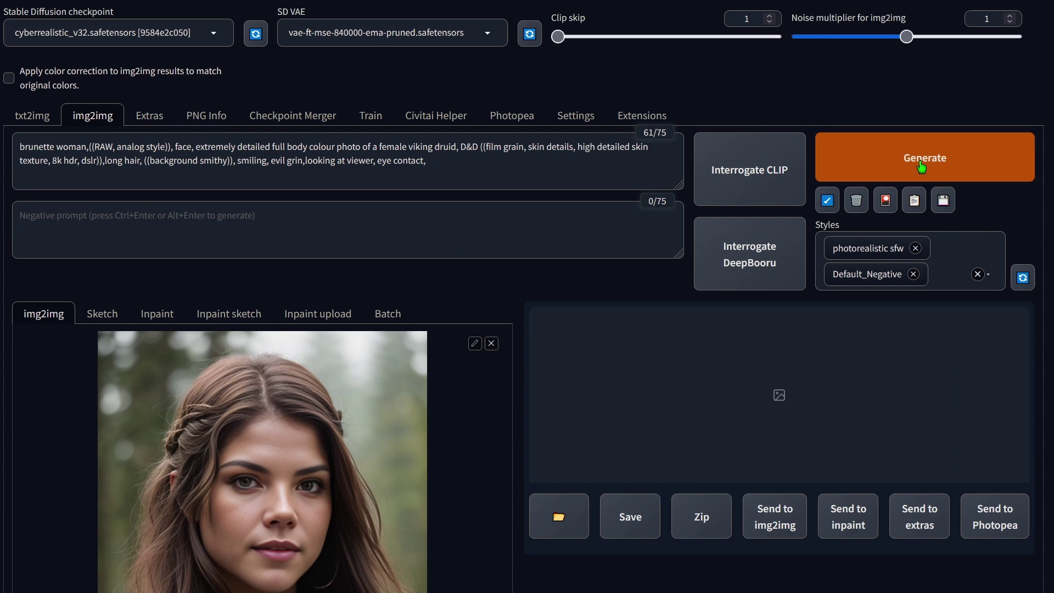
Generate the upscaled warrior portrait.
{"action": "left_click", "coordinate": [920, 168]}
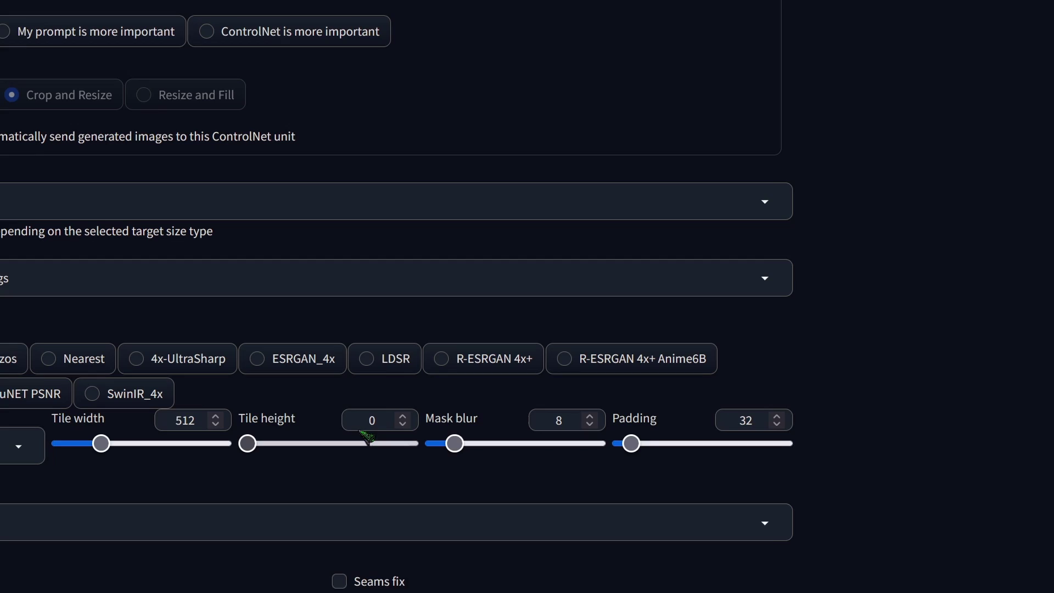
Retype the tile height value and choose Chess as the tiling type.
{"action": "double_click", "coordinate": [373, 420]}
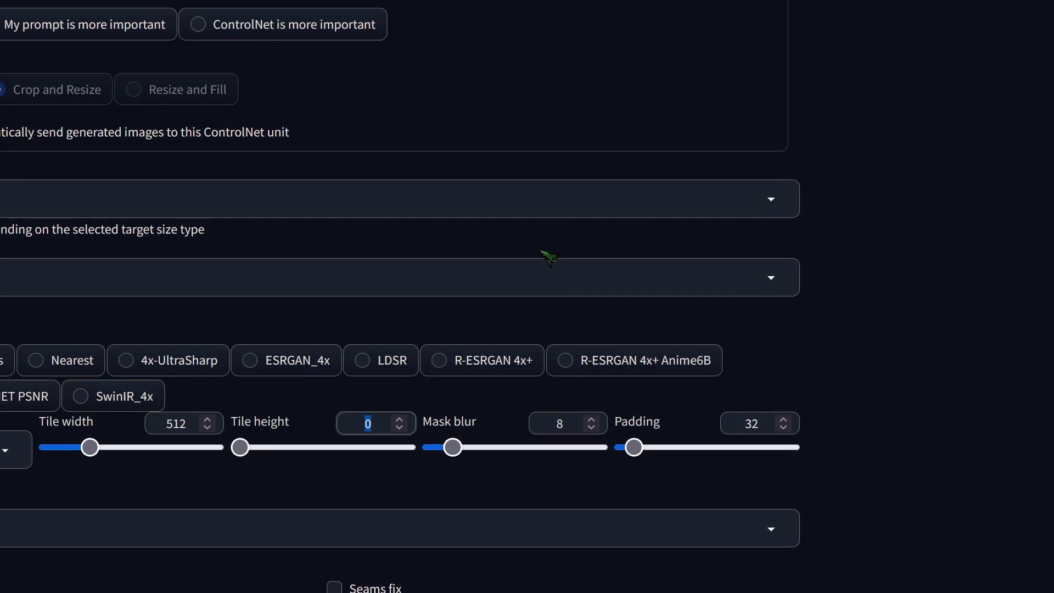
{"action": "type", "text": "768"}
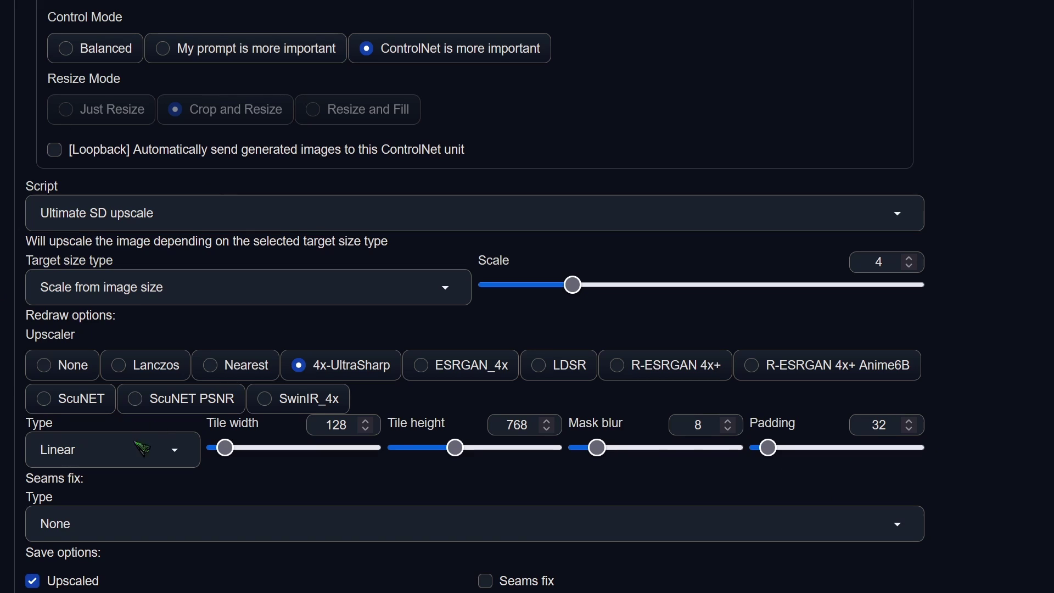
{"action": "left_click", "coordinate": [142, 449]}
Choose Band pass as the seams fix type.
{"action": "left_click", "coordinate": [156, 530]}
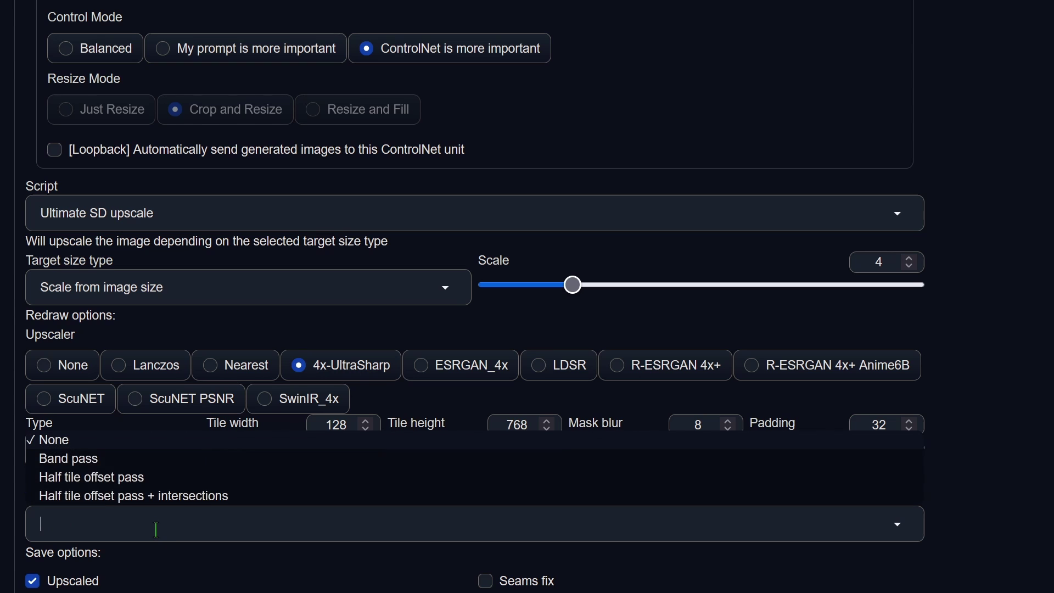
{"action": "left_click", "coordinate": [85, 463]}
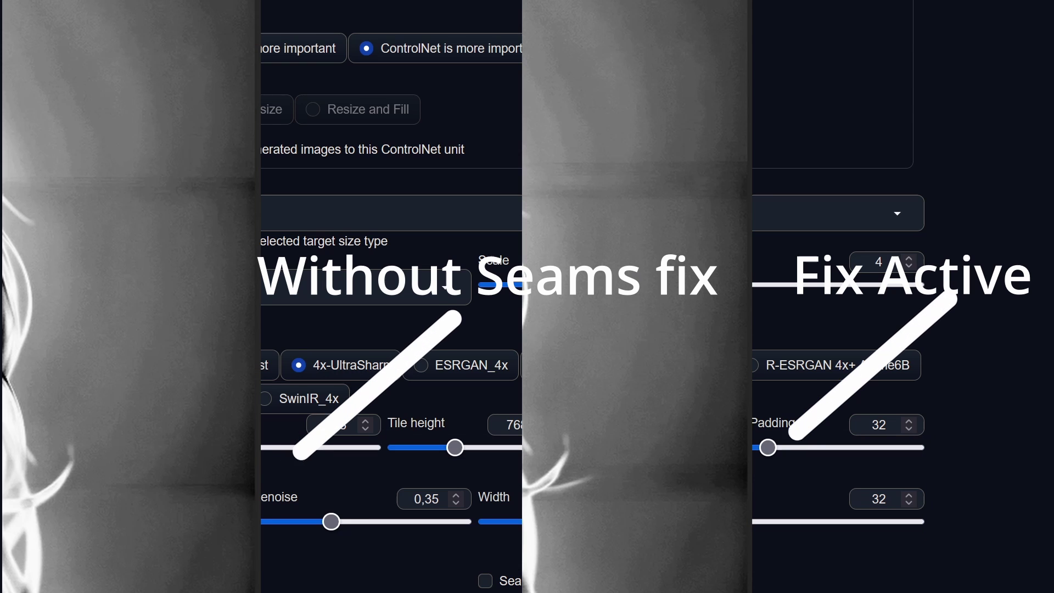